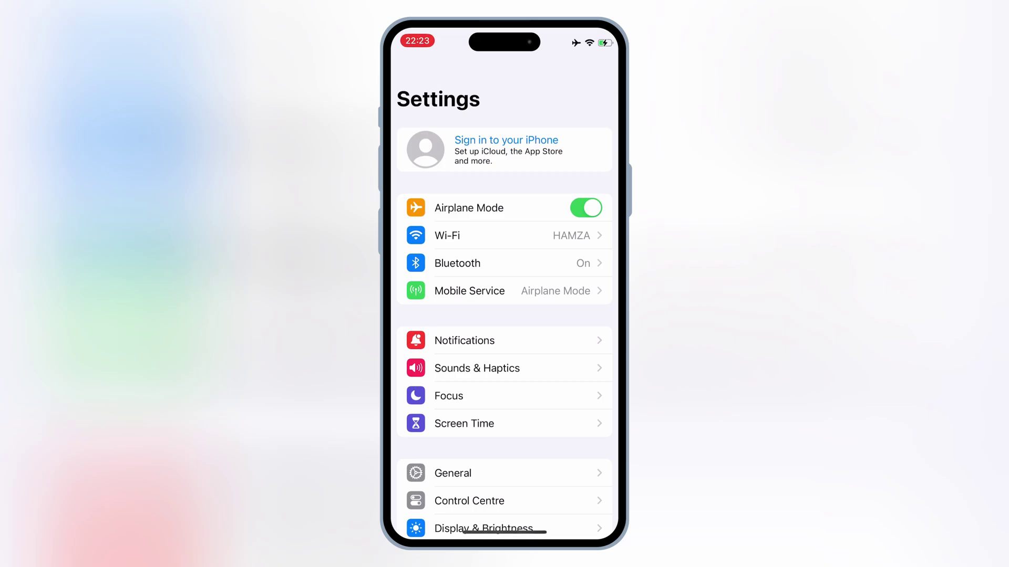
# Read the iOS version 17.5.1 under General > About, then back out to the home screen.
pyautogui.click(453, 472)
pyautogui.click(421, 109)
pyautogui.click(442, 136)
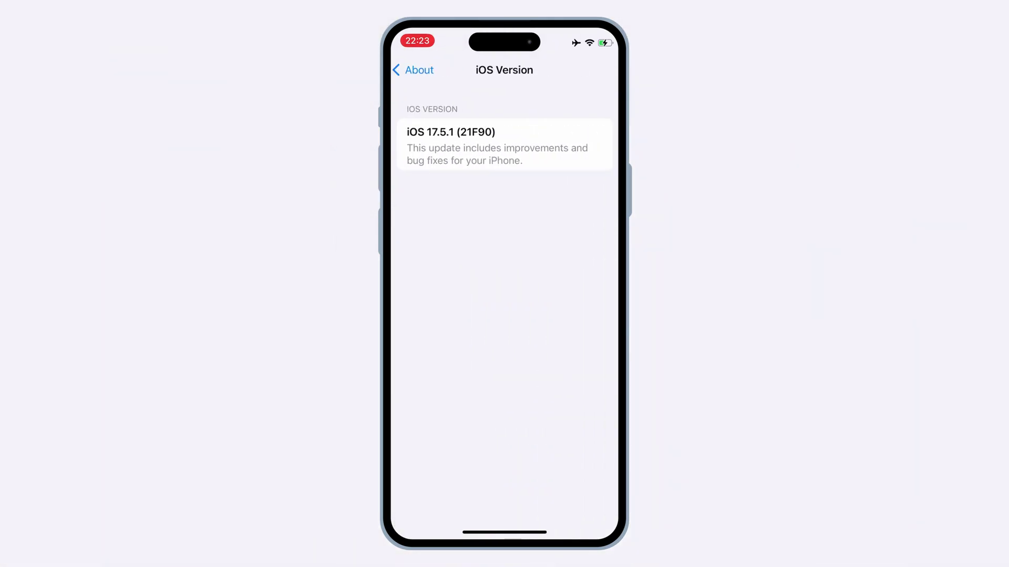
pyautogui.click(413, 70)
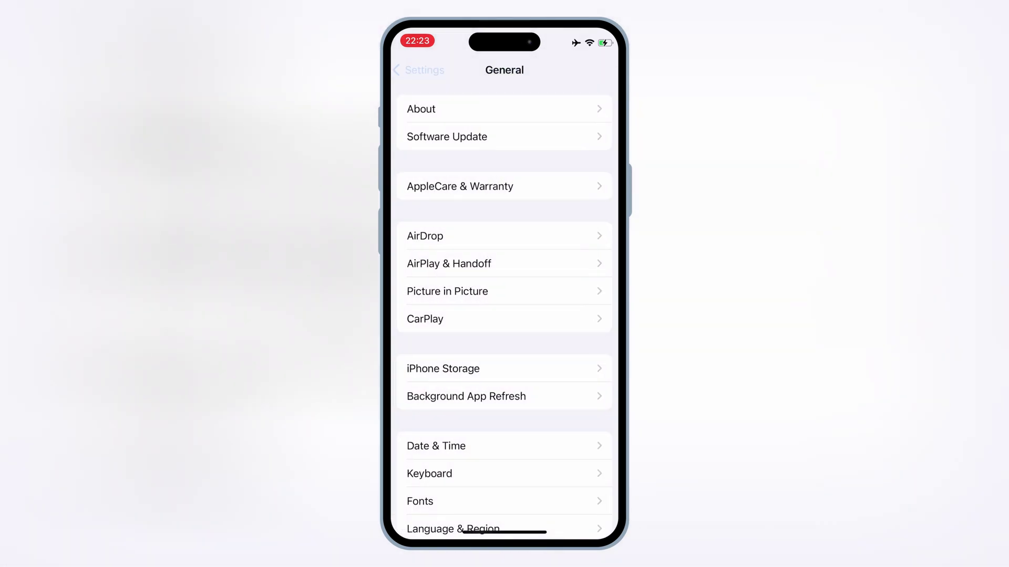
pyautogui.click(414, 69)
pyautogui.moveTo(505, 533); pyautogui.dragTo(505, 331)
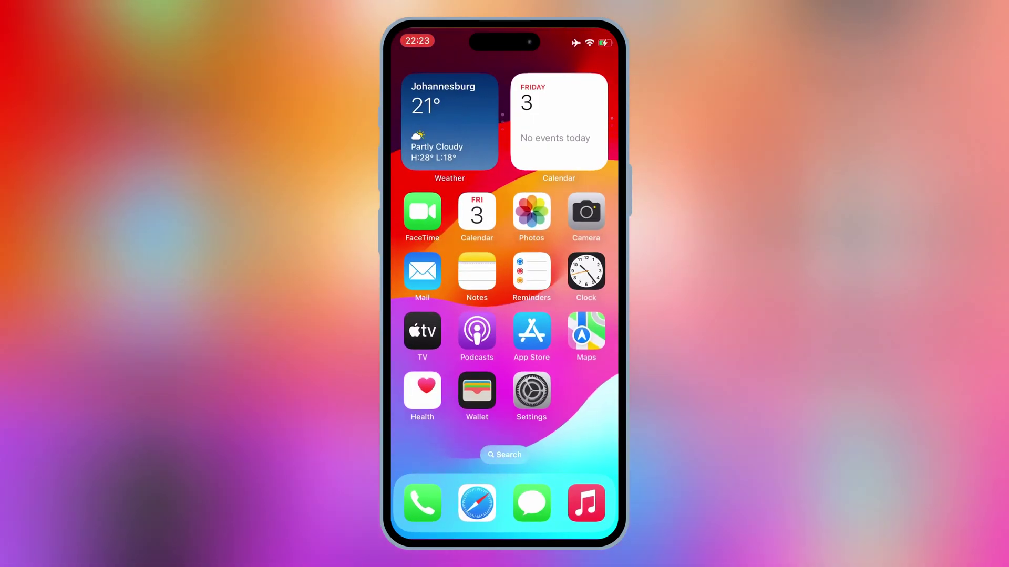
# Download the Antirevoke DNS profile from the beacons.ai list, allowing it and dismissing the notice.
pyautogui.click(477, 501)
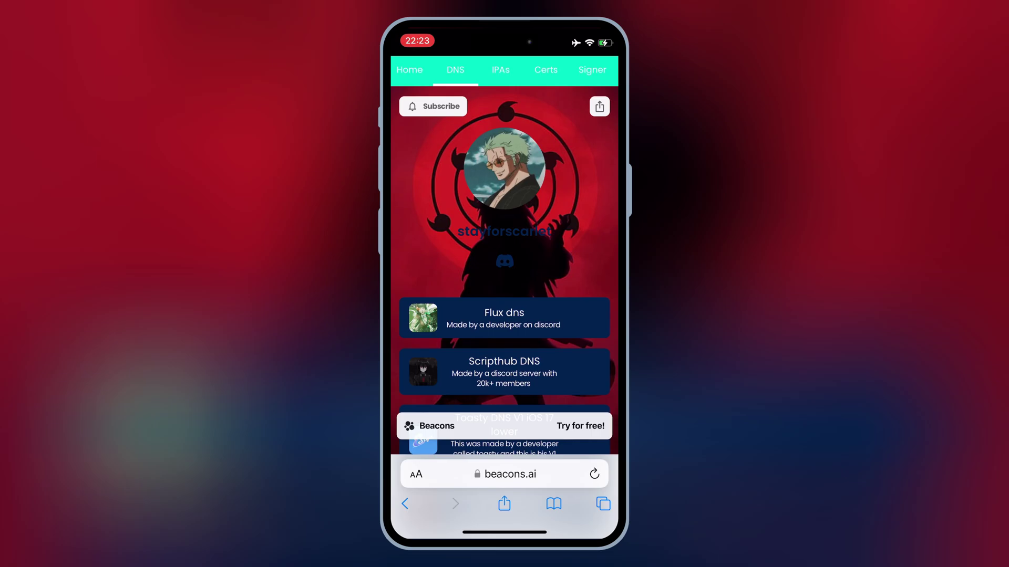
pyautogui.scroll(-3, 505, 315)
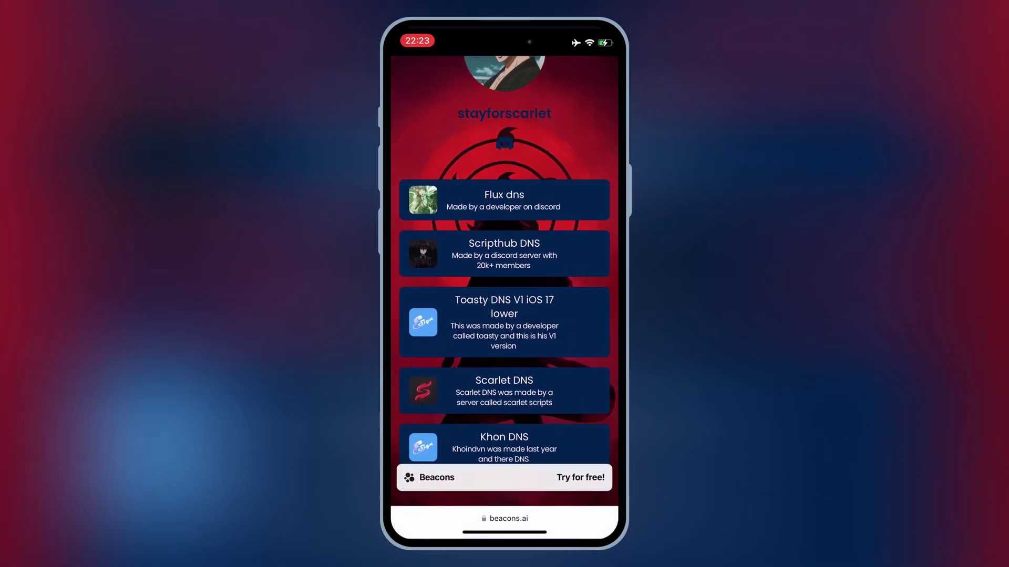
pyautogui.scroll(-2, 504, 315)
pyautogui.scroll(2, 505, 315)
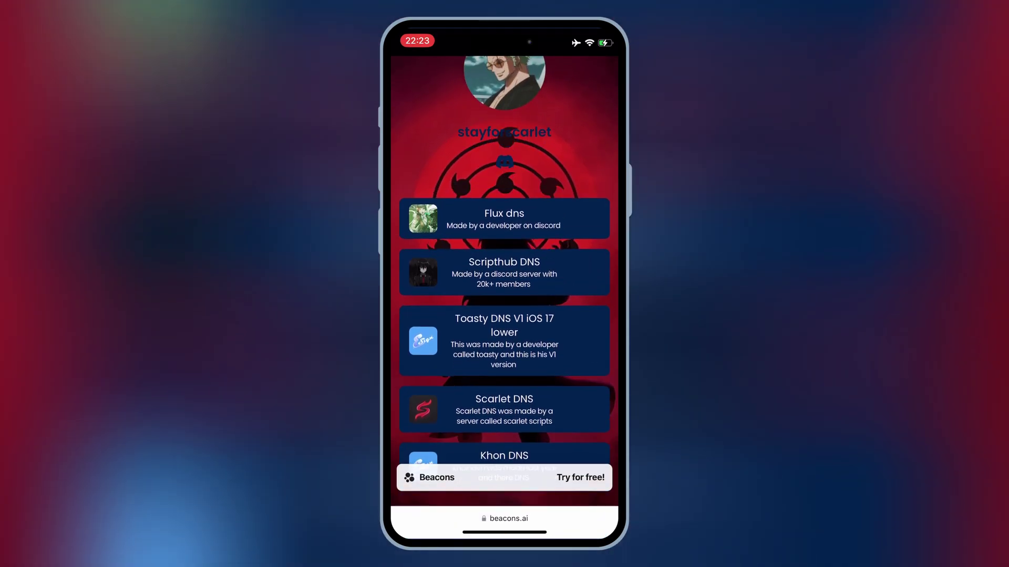
pyautogui.click(504, 272)
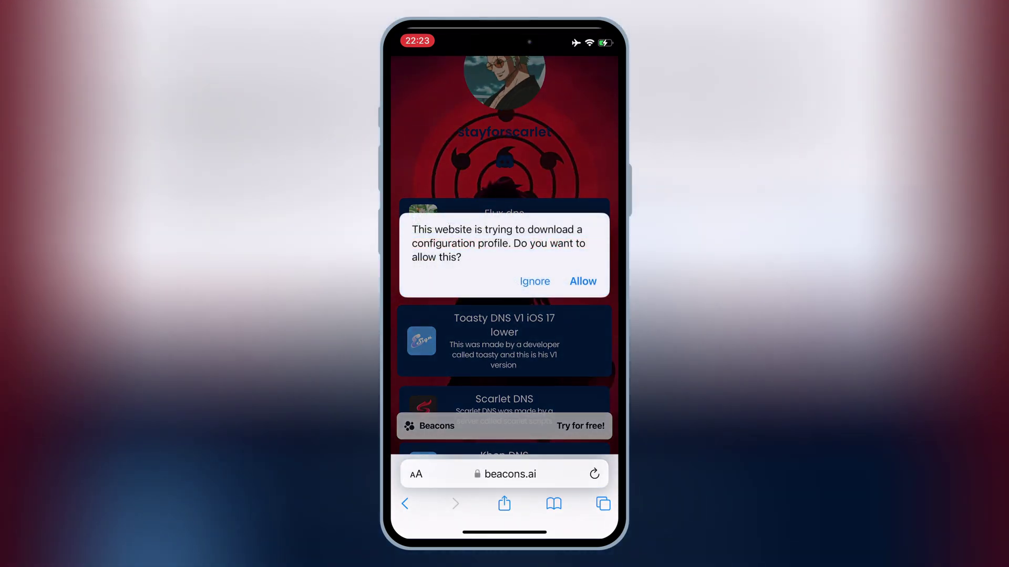
pyautogui.click(583, 281)
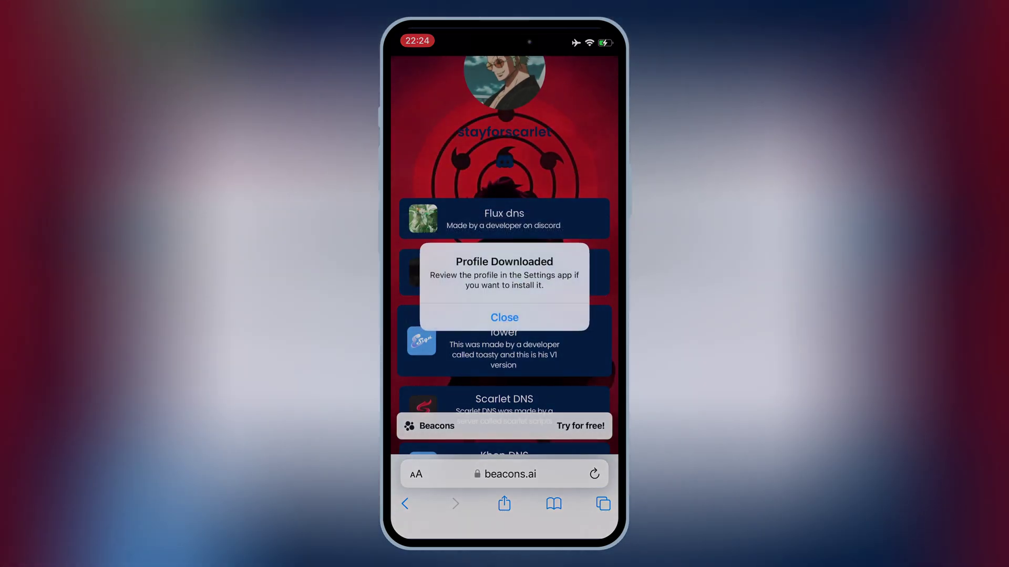
pyautogui.click(505, 318)
# Install the downloaded Antirevoke profile from Settings, accepting the unsigned-profile warning.
pyautogui.moveTo(504, 531); pyautogui.dragTo(505, 331)
pyautogui.click(532, 394)
pyautogui.click(505, 207)
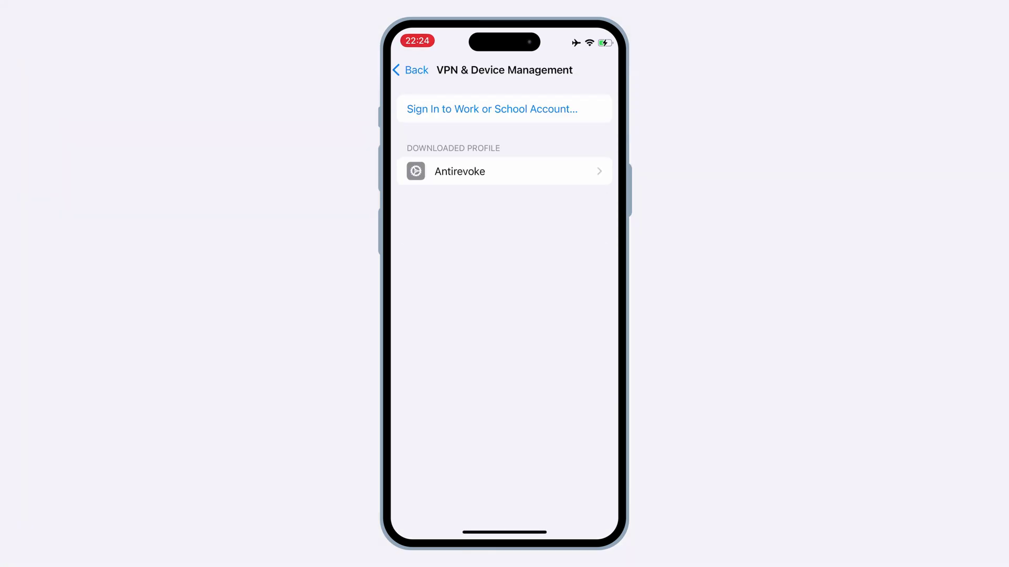
pyautogui.click(504, 171)
pyautogui.click(597, 79)
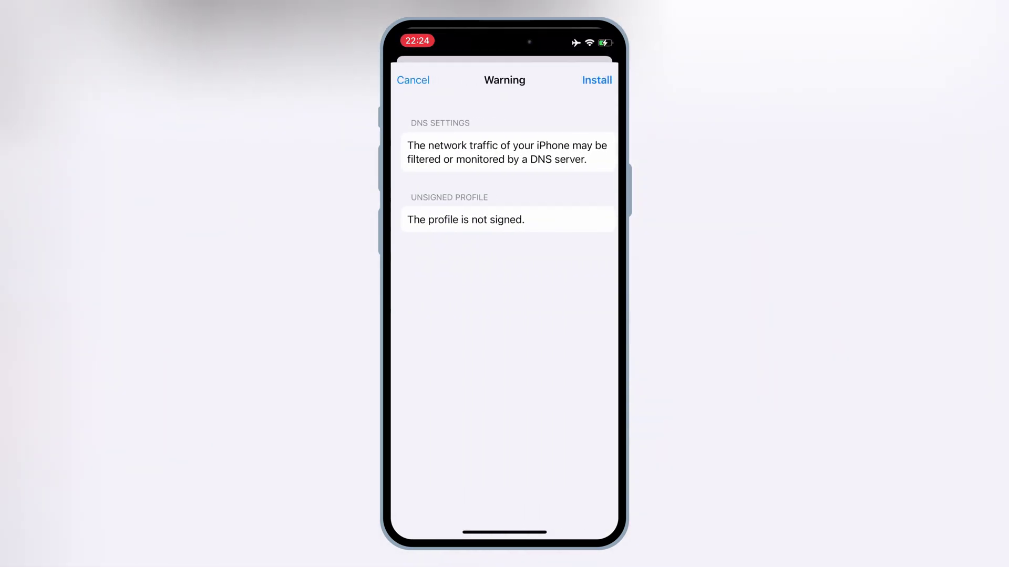
pyautogui.click(597, 79)
pyautogui.click(505, 481)
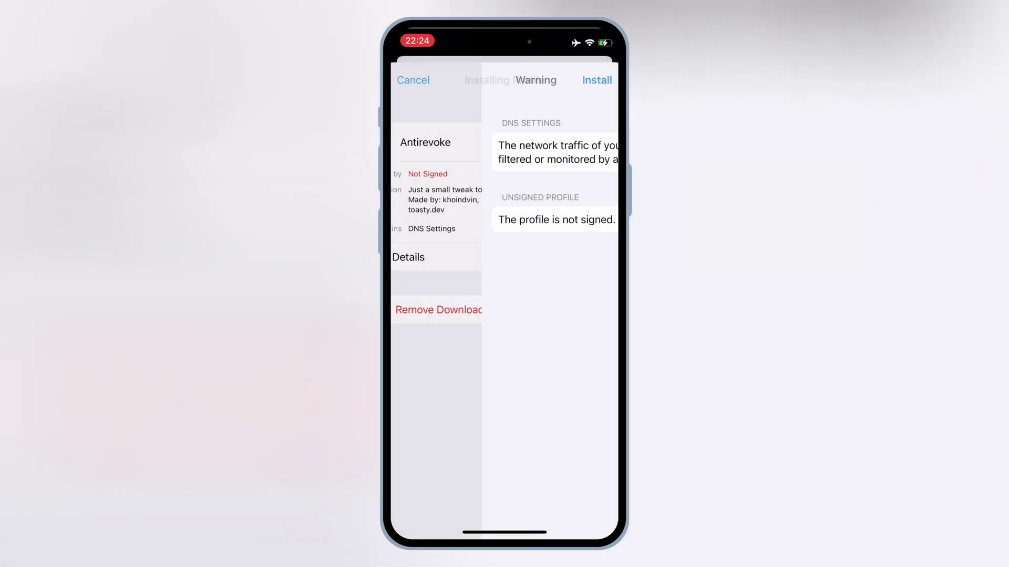
pyautogui.click(599, 79)
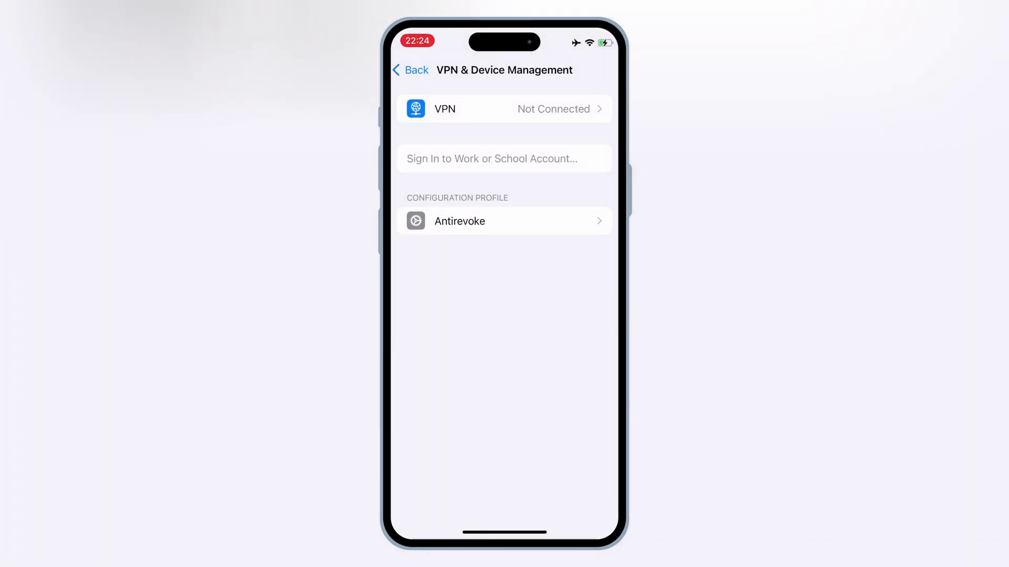
# Back out of Settings to the home screen and return to Safari.
pyautogui.click(406, 70)
pyautogui.click(417, 70)
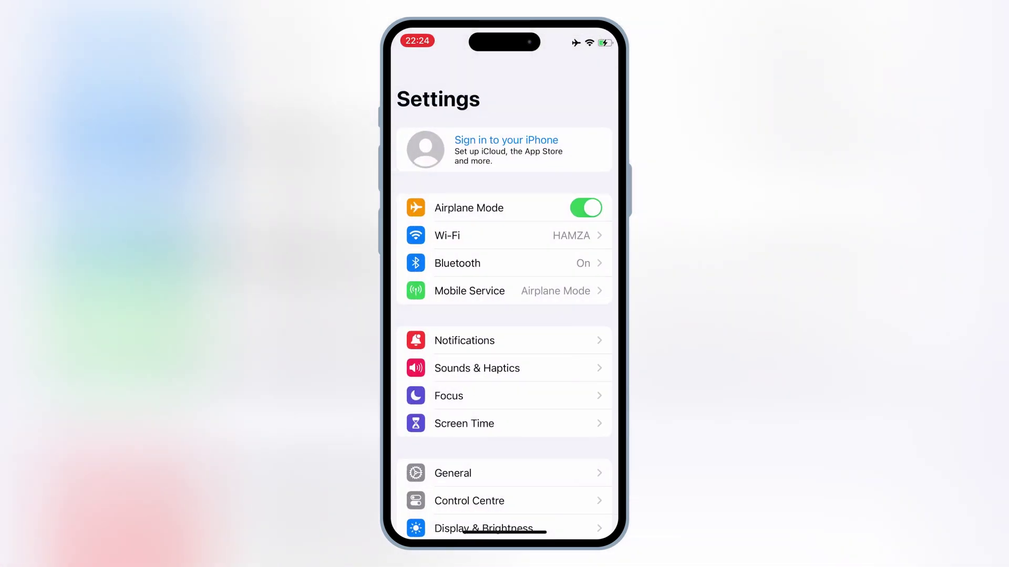
pyautogui.scroll(-2, 505, 315)
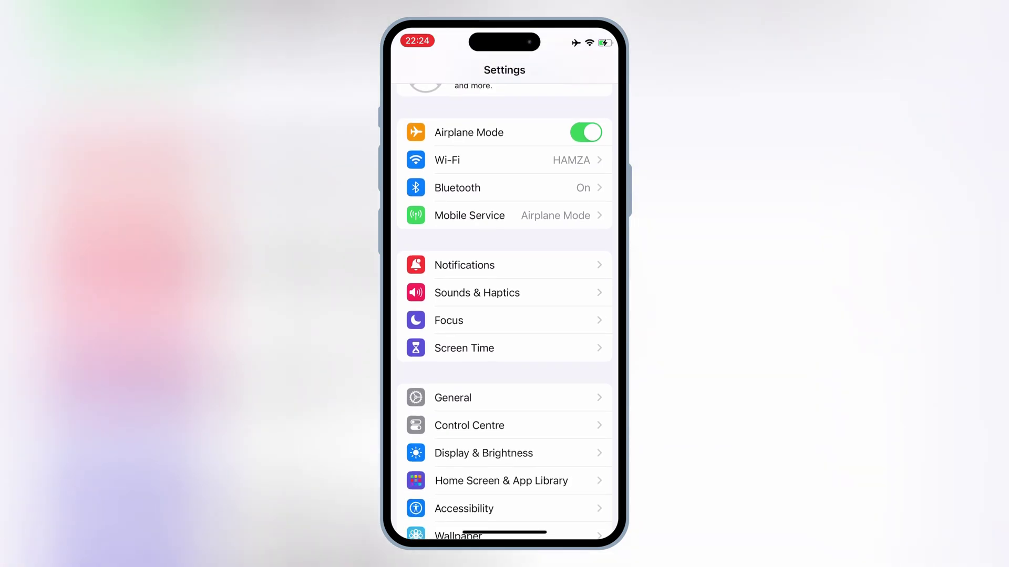
pyautogui.scroll(3, 505, 315)
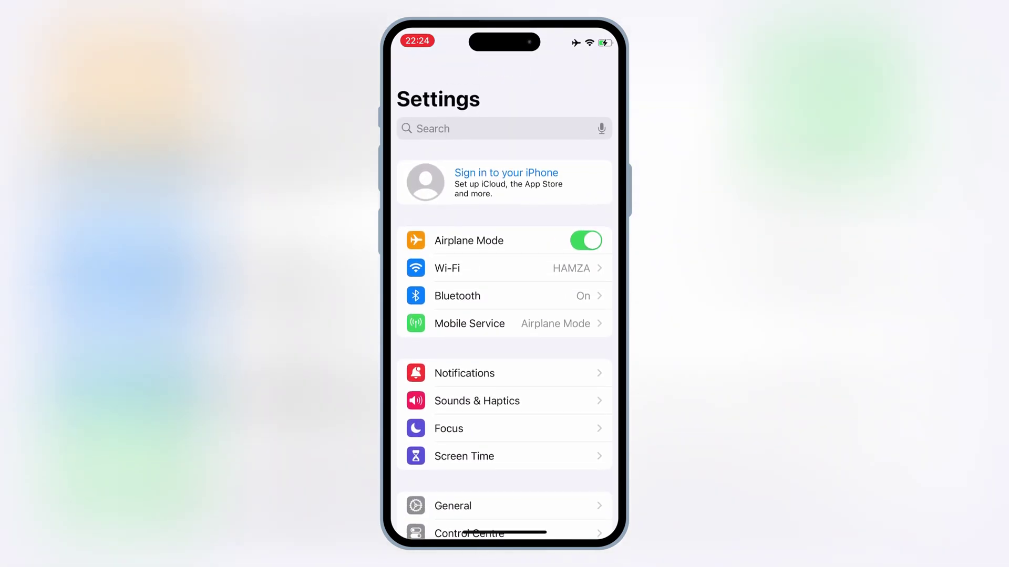
pyautogui.moveTo(505, 532); pyautogui.dragTo(504, 331)
pyautogui.click(477, 502)
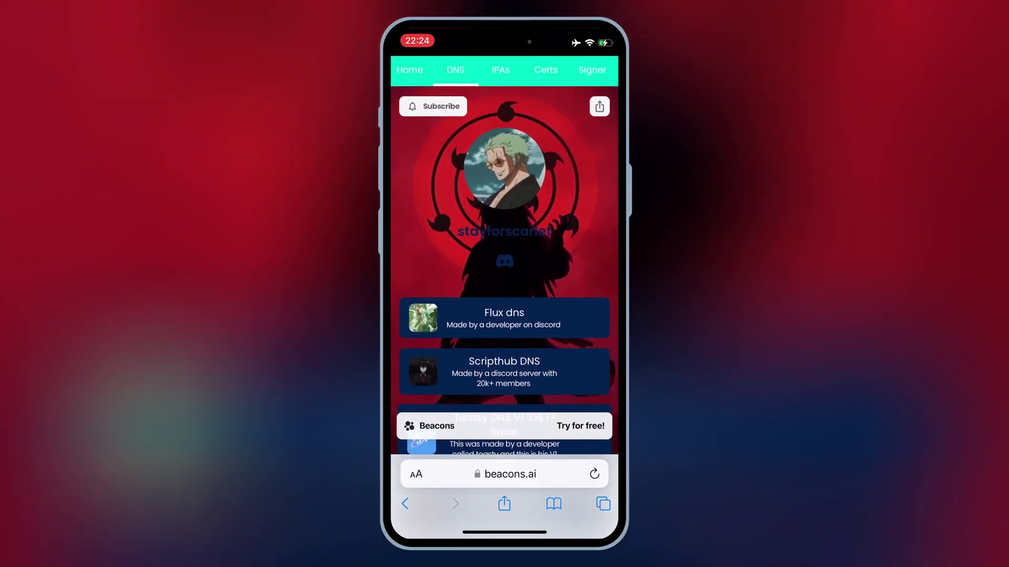
# Install ESign from the first Esign Revoked card on the site's Signer section.
pyautogui.click(592, 69)
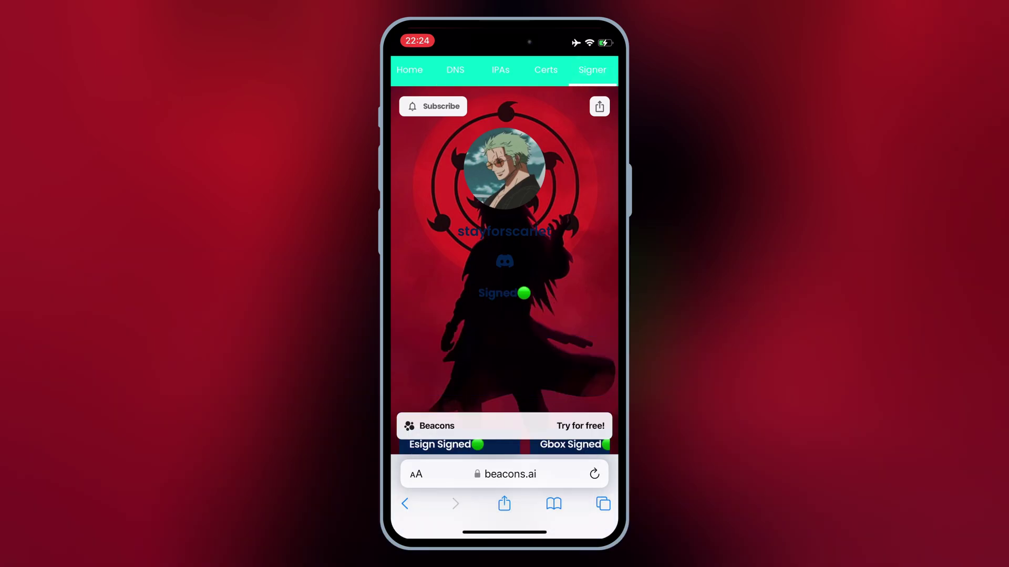
pyautogui.scroll(-3, 504, 315)
pyautogui.scroll(-3, 505, 315)
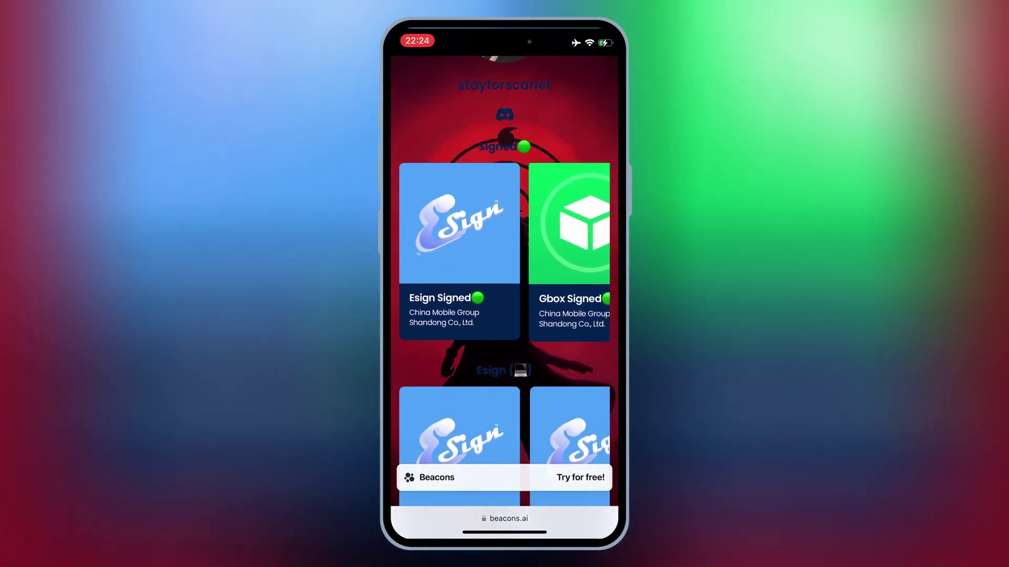
pyautogui.scroll(1, 504, 315)
pyautogui.hscroll(2, 505, 228)
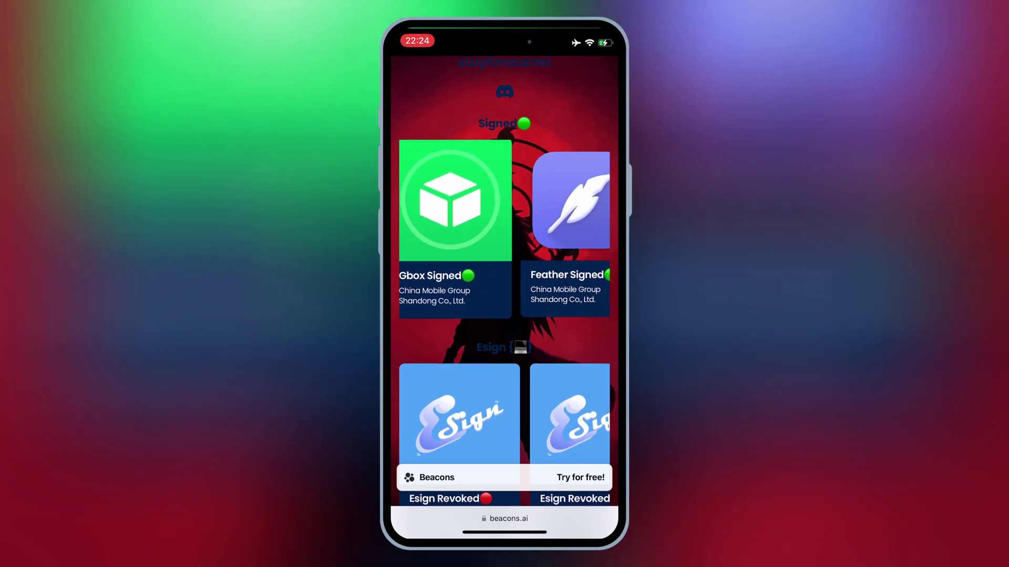
pyautogui.hscroll(2, 504, 229)
pyautogui.hscroll(2, 504, 229)
pyautogui.hscroll(-2, 504, 229)
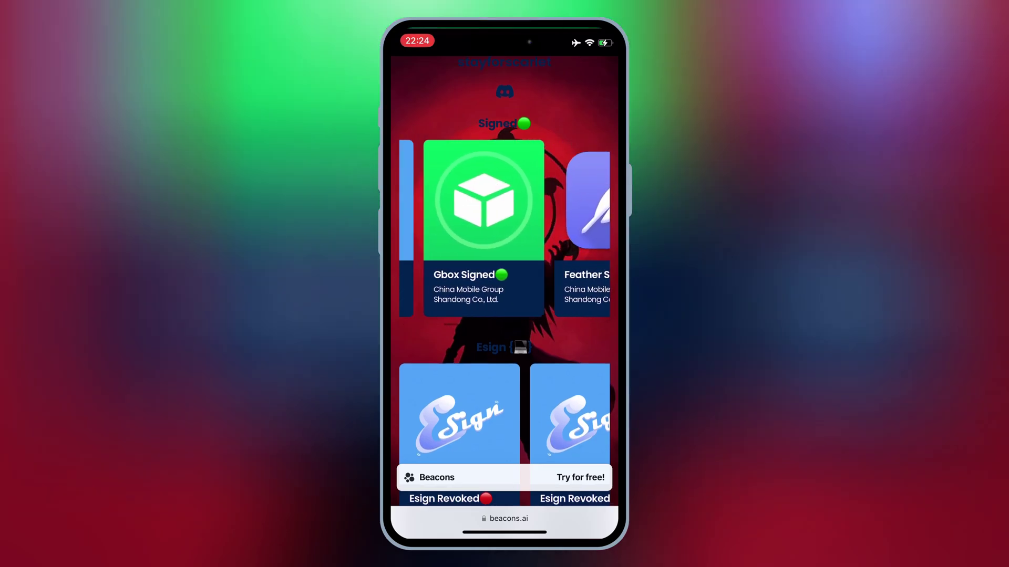
pyautogui.hscroll(-2, 505, 228)
pyautogui.scroll(-2, 504, 316)
pyautogui.scroll(-1, 504, 316)
pyautogui.scroll(-1, 504, 315)
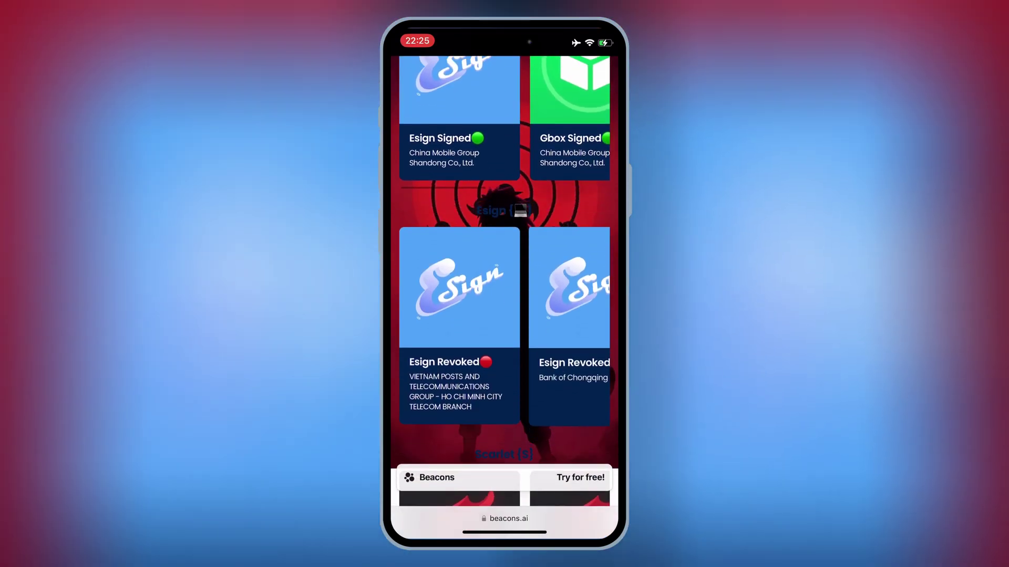
pyautogui.click(460, 291)
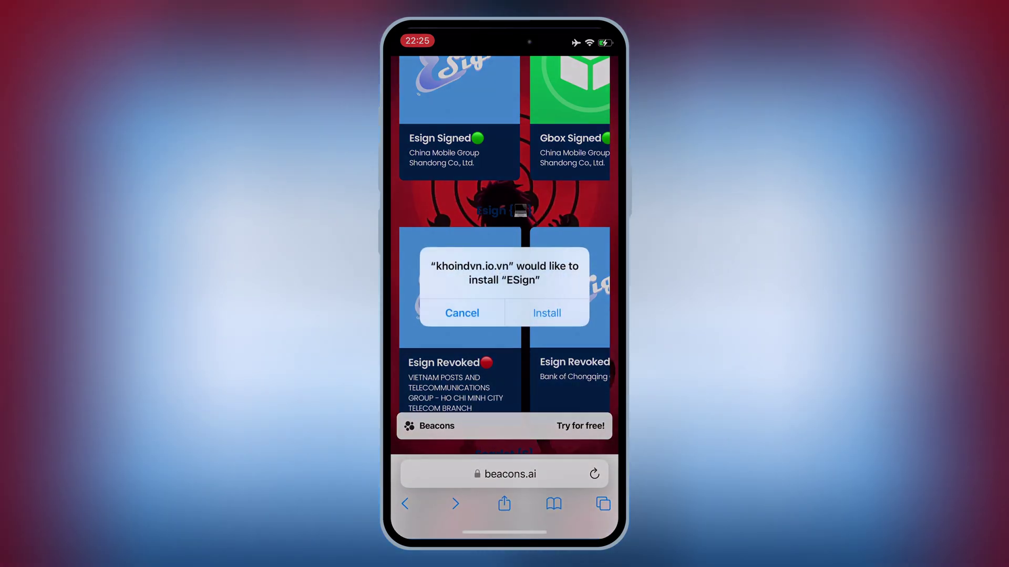
pyautogui.click(546, 313)
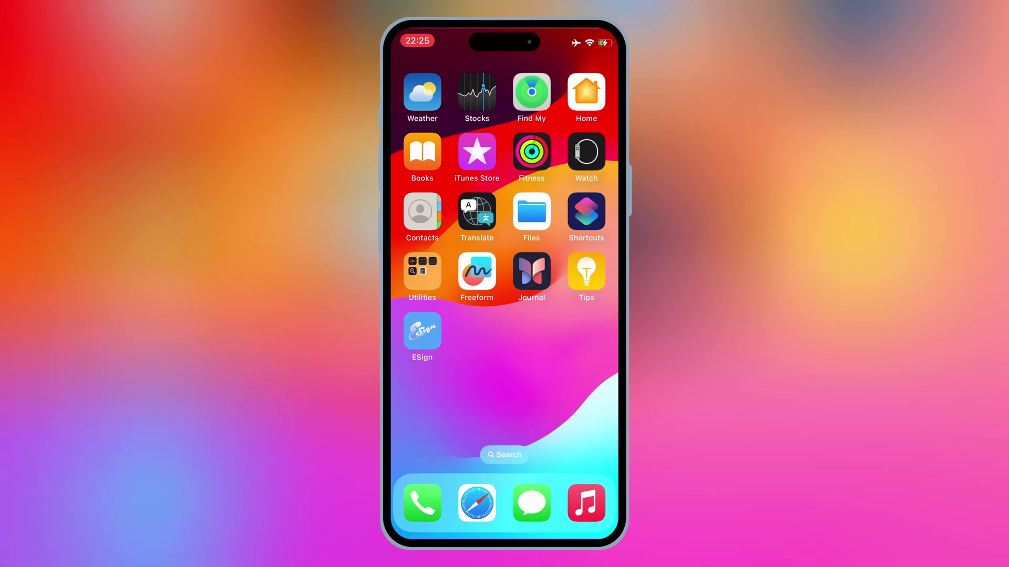
# Hit the untrusted developer alert on ESign, then go to General > VPN & Device Management.
pyautogui.click(422, 331)
pyautogui.click(505, 349)
pyautogui.moveTo(441, 316); pyautogui.dragTo(600, 315)
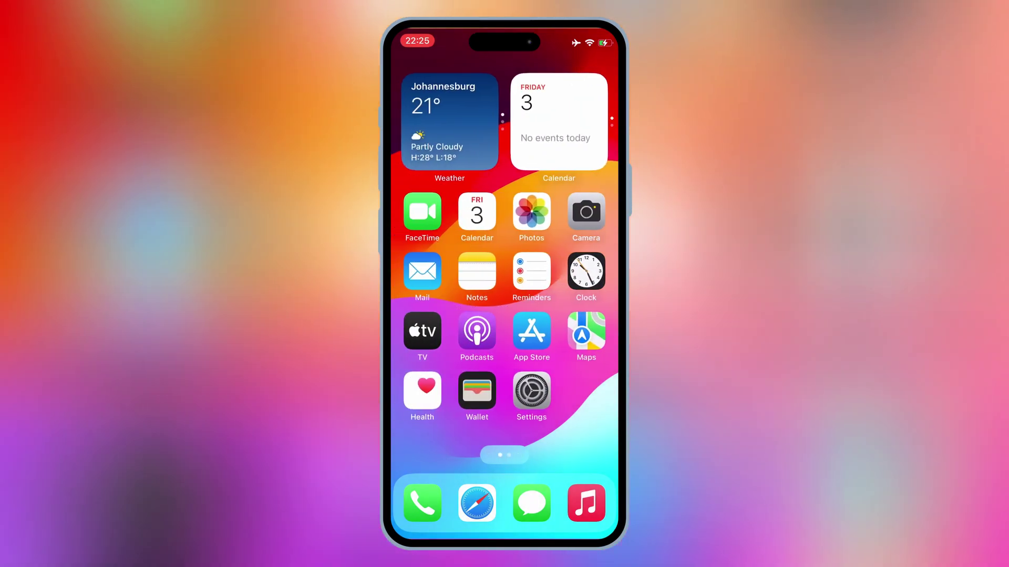
pyautogui.click(531, 392)
pyautogui.scroll(-3, 504, 315)
pyautogui.click(452, 351)
pyautogui.scroll(-3, 505, 315)
pyautogui.click(473, 424)
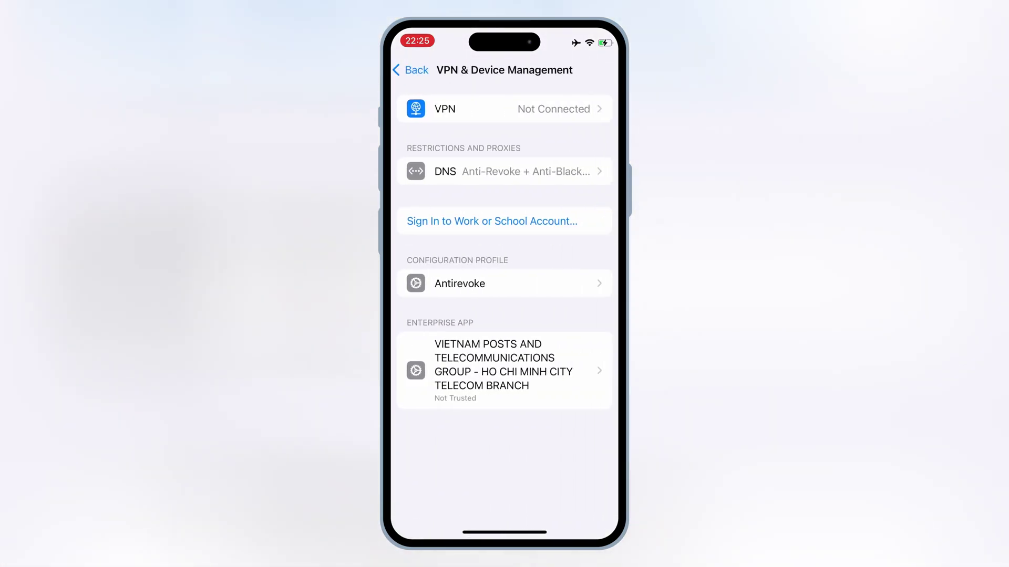
# Trust ESign's enterprise developer and back out to the main Settings list.
pyautogui.click(504, 370)
pyautogui.click(505, 199)
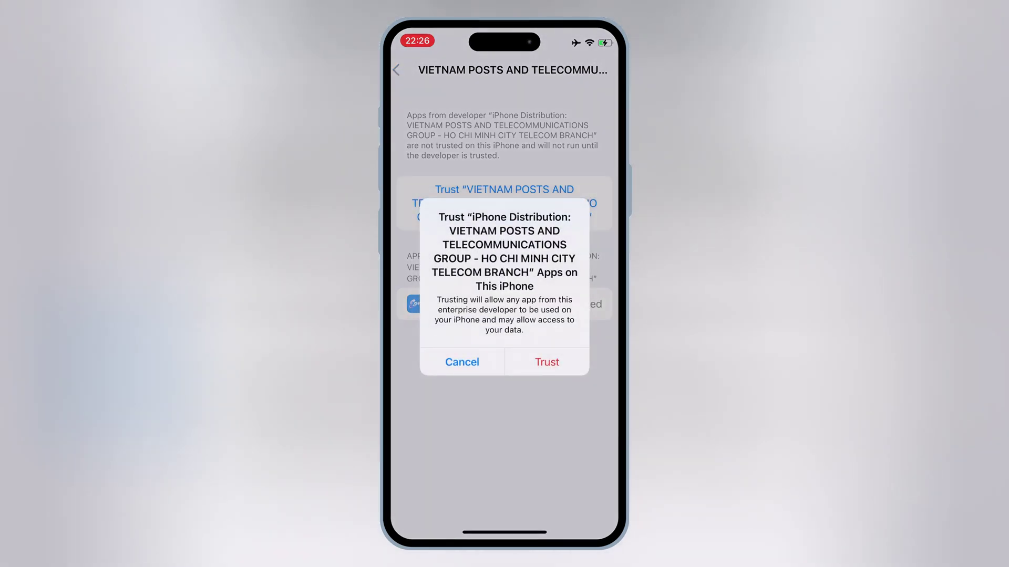
pyautogui.click(546, 362)
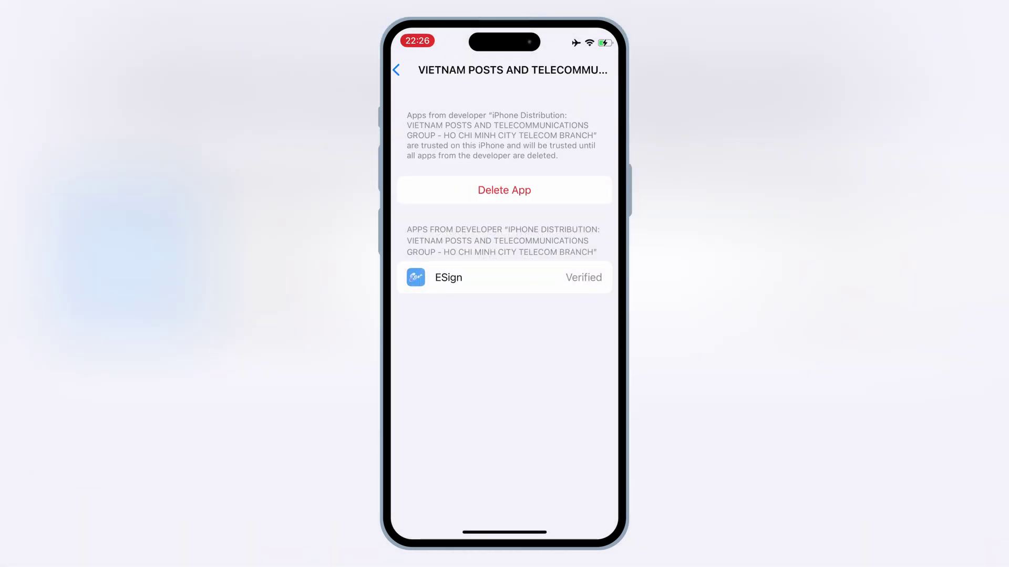
pyautogui.click(396, 70)
pyautogui.click(396, 69)
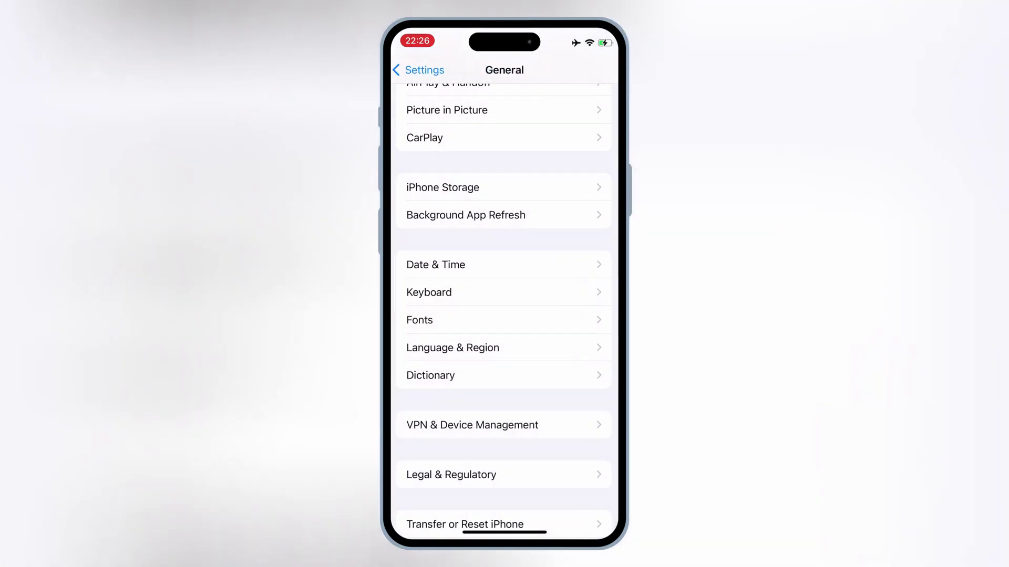
# Return to the home screen and launch ESign, now opening to its file list.
pyautogui.moveTo(505, 532); pyautogui.dragTo(505, 315)
pyautogui.moveTo(584, 275); pyautogui.dragTo(426, 276)
pyautogui.click(423, 330)
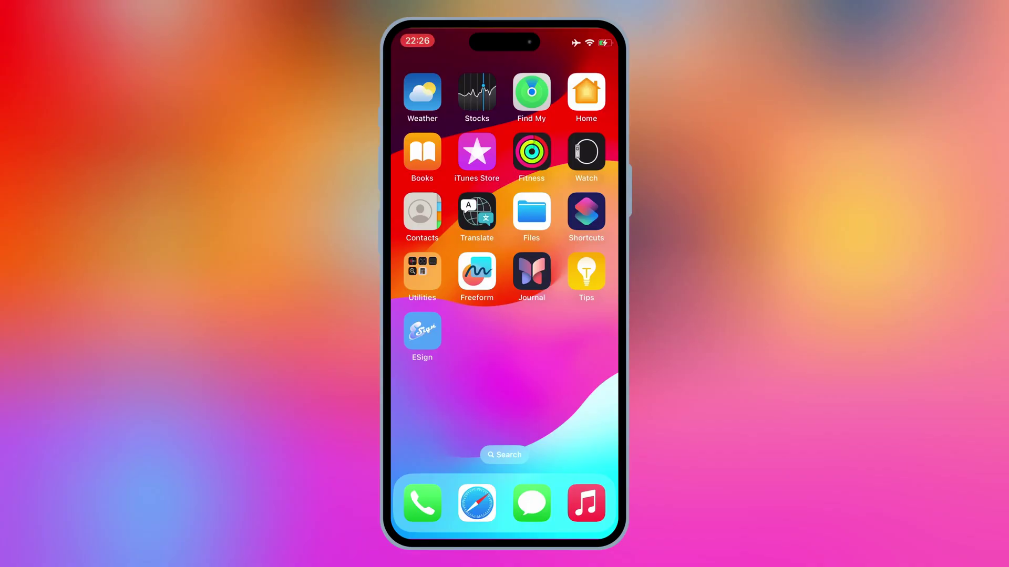
pyautogui.click(422, 331)
# Download Esign-Certs.zip from the beacons.ai Certs page in Safari and go Home.
pyautogui.click(477, 503)
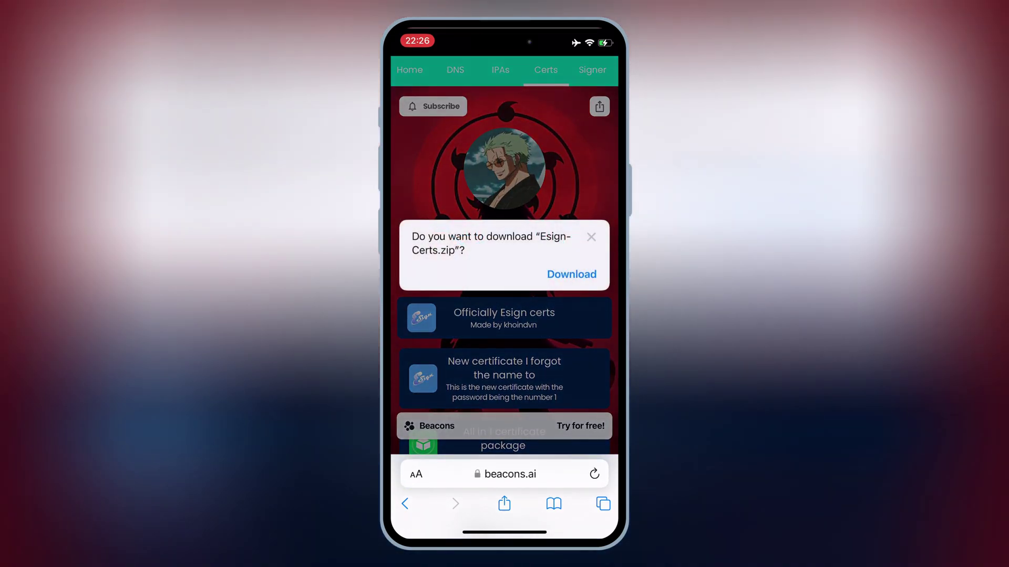
pyautogui.click(572, 274)
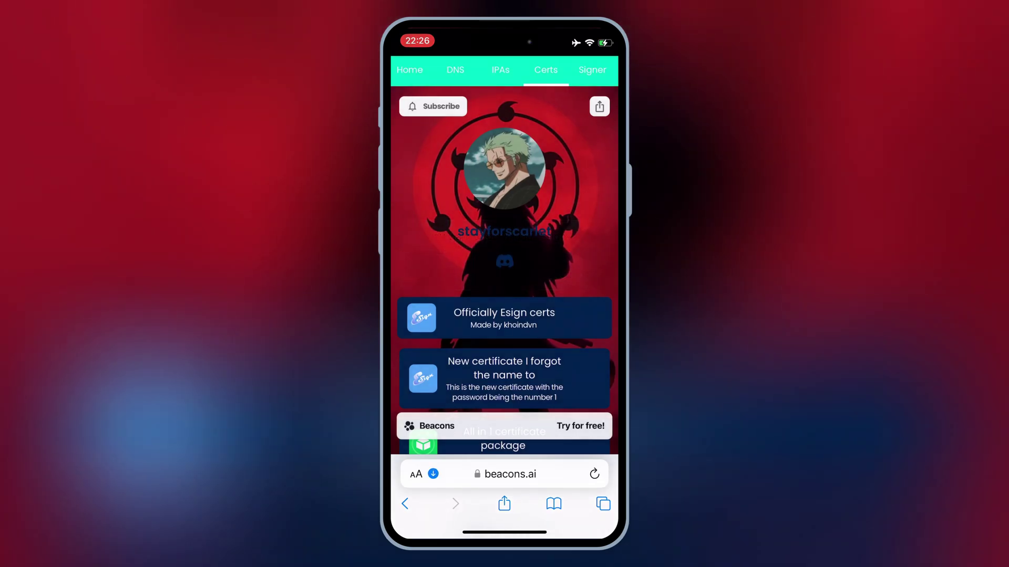
pyautogui.moveTo(505, 532); pyautogui.dragTo(504, 315)
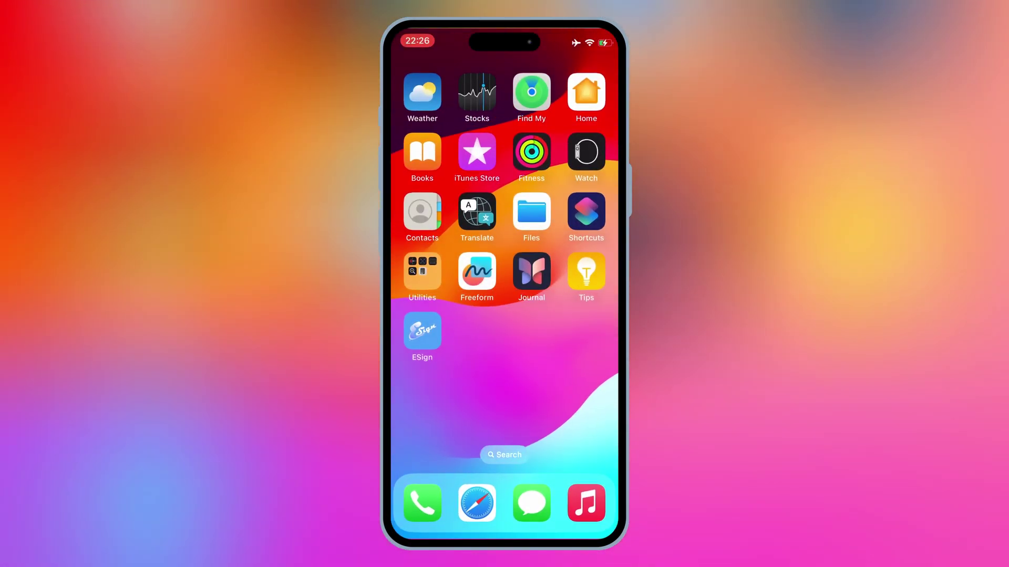
# Check the zip in Files, then launch ESign and bring up its file-list actions.
pyautogui.click(531, 211)
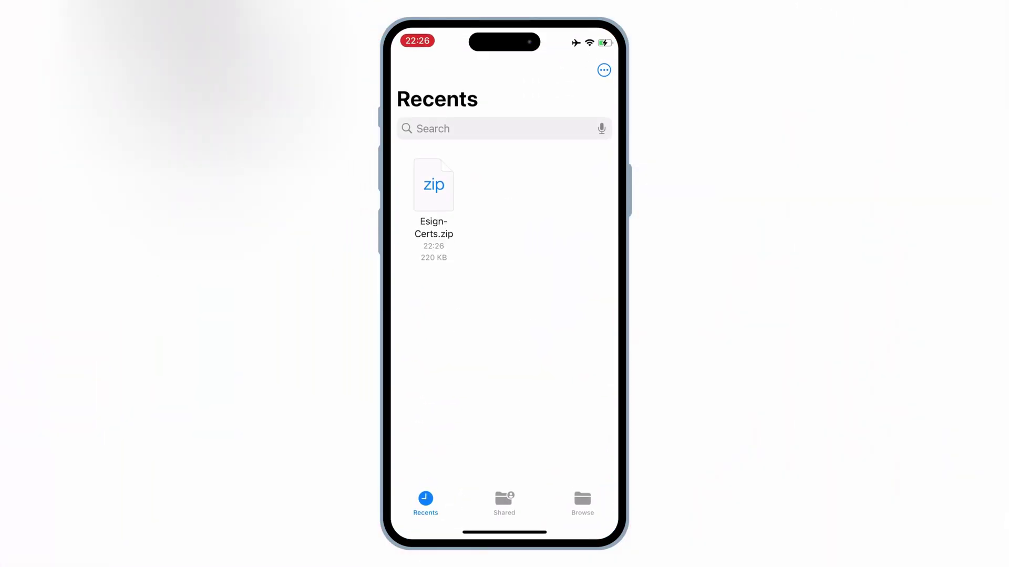
pyautogui.moveTo(504, 532); pyautogui.dragTo(505, 315)
pyautogui.click(422, 331)
pyautogui.click(604, 70)
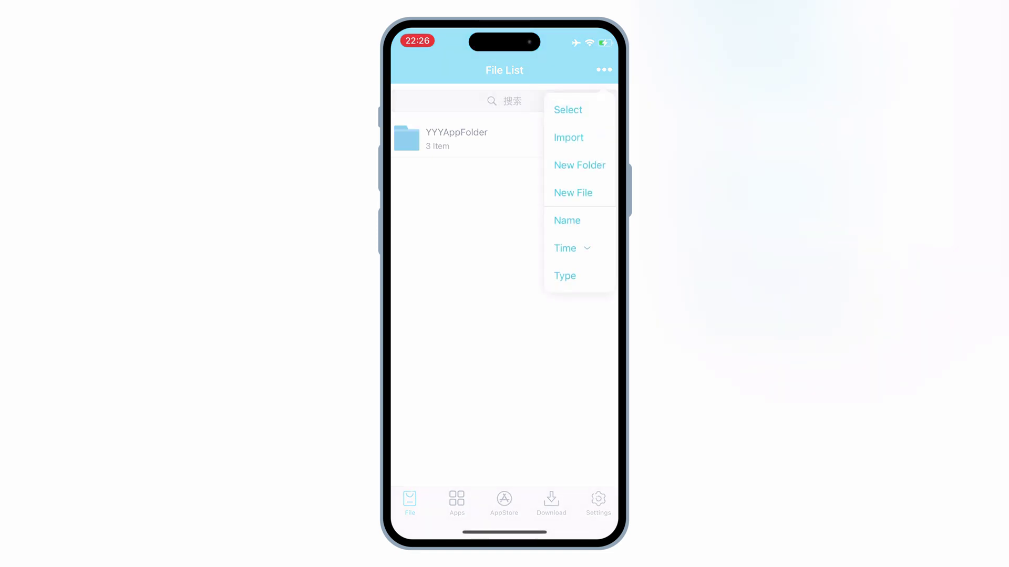
# Import Esign-Certs.zip into ESign from On My iPhone > Downloads.
pyautogui.click(568, 137)
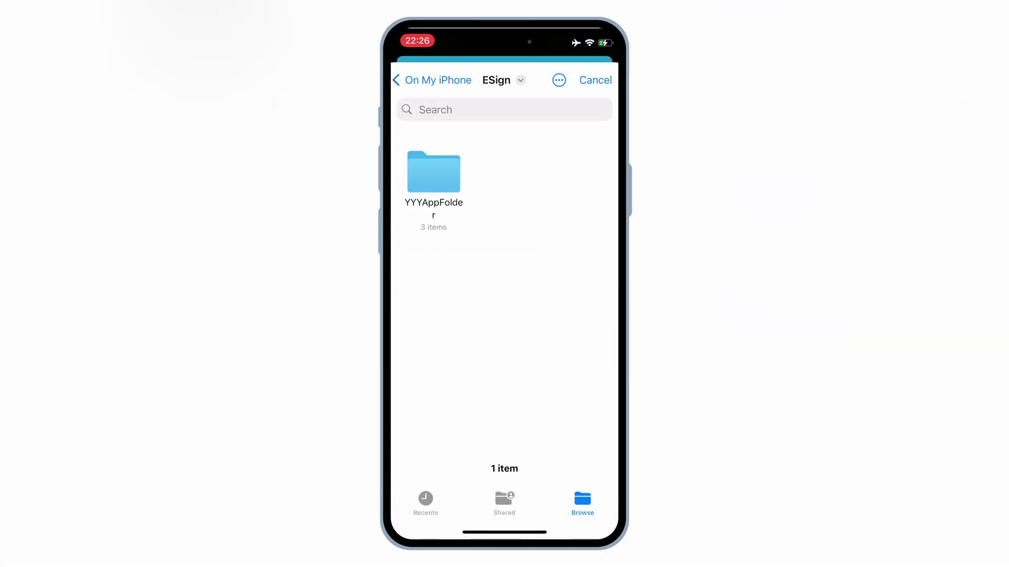
pyautogui.click(432, 80)
pyautogui.click(431, 172)
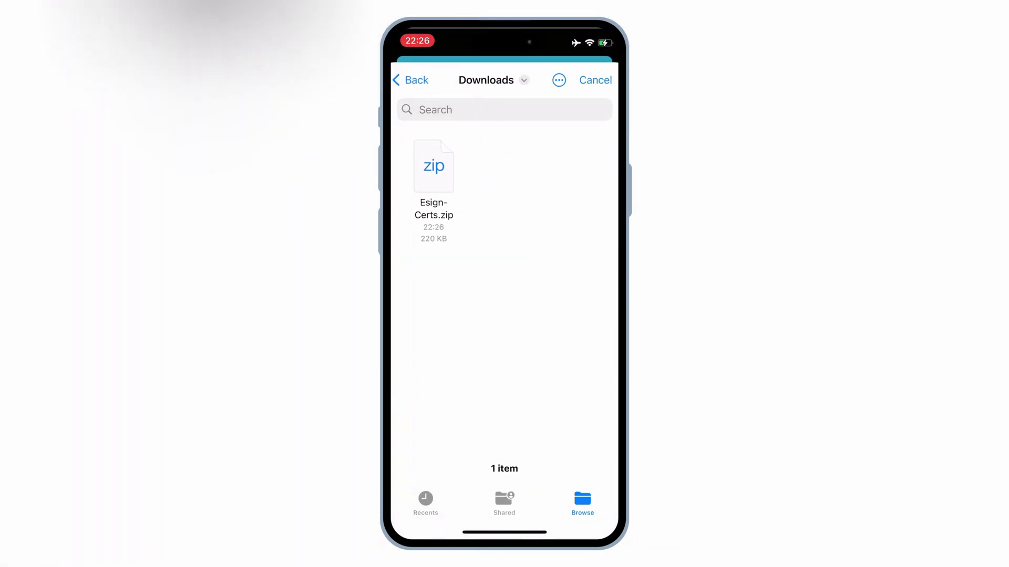
pyautogui.click(433, 165)
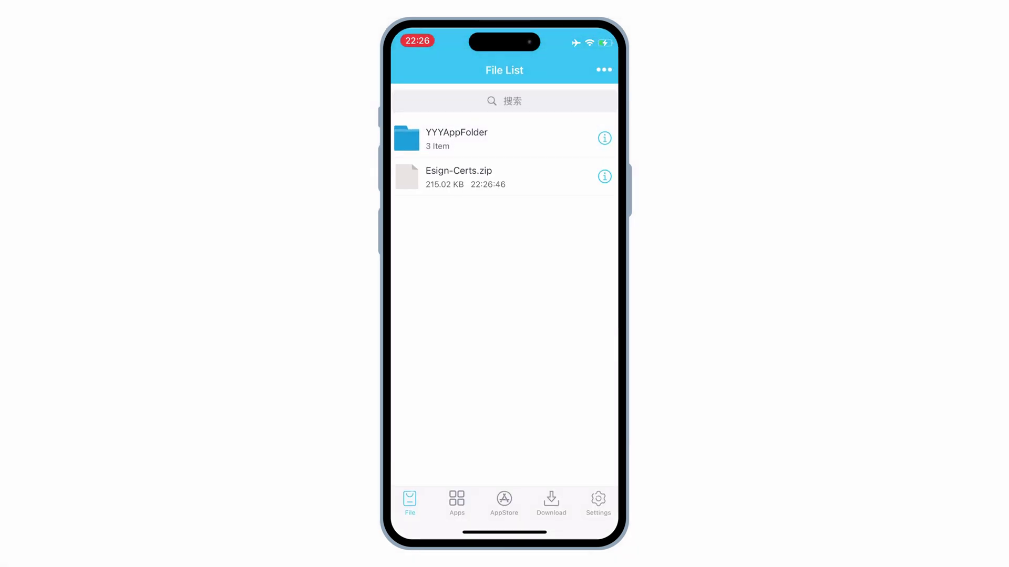
# Unzip Esign-Certs.zip into an Esign-Certs folder and import one .esigncert into Certificate Management.
pyautogui.click(473, 177)
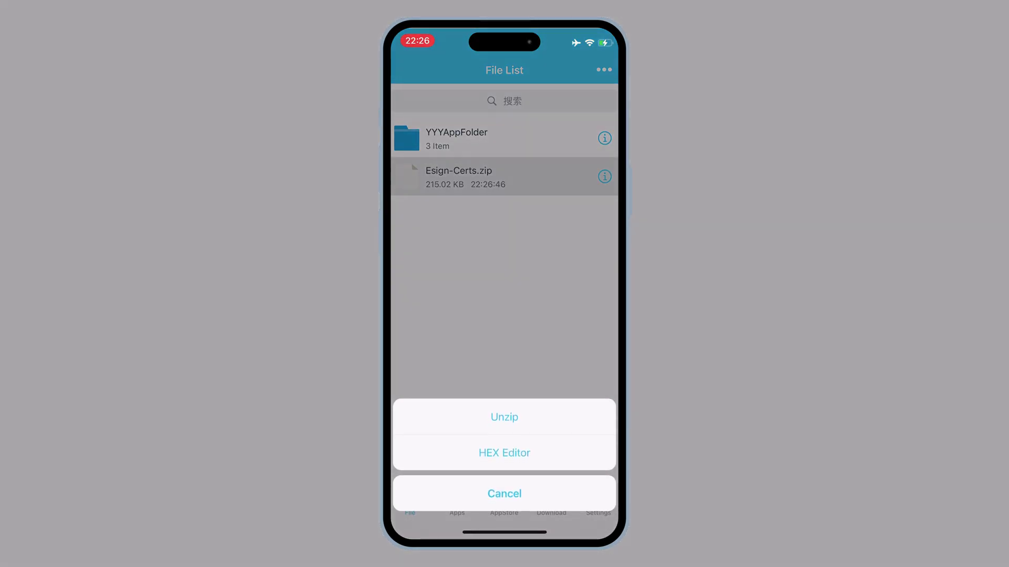
pyautogui.click(505, 417)
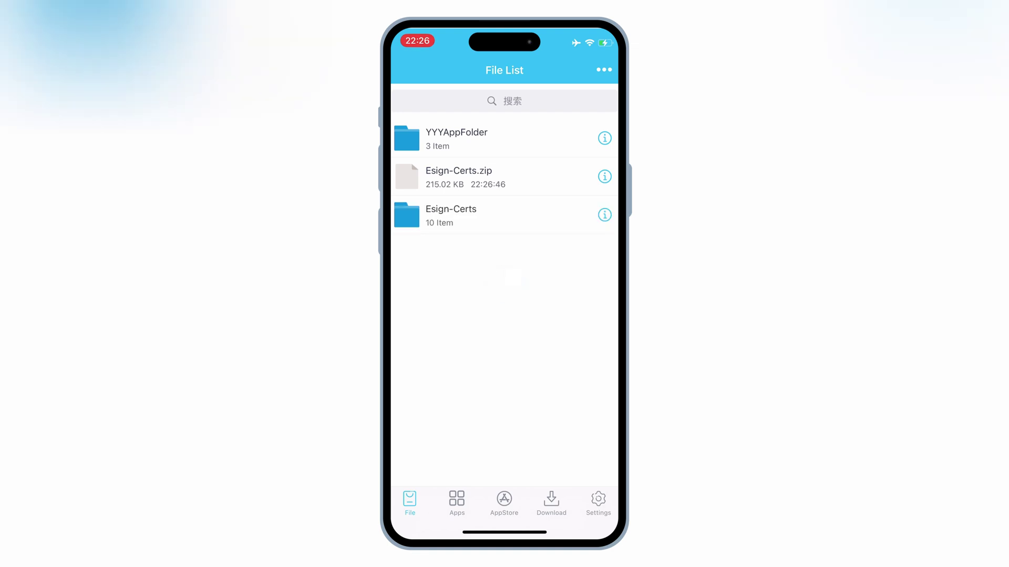
pyautogui.click(472, 214)
pyautogui.scroll(-3, 504, 316)
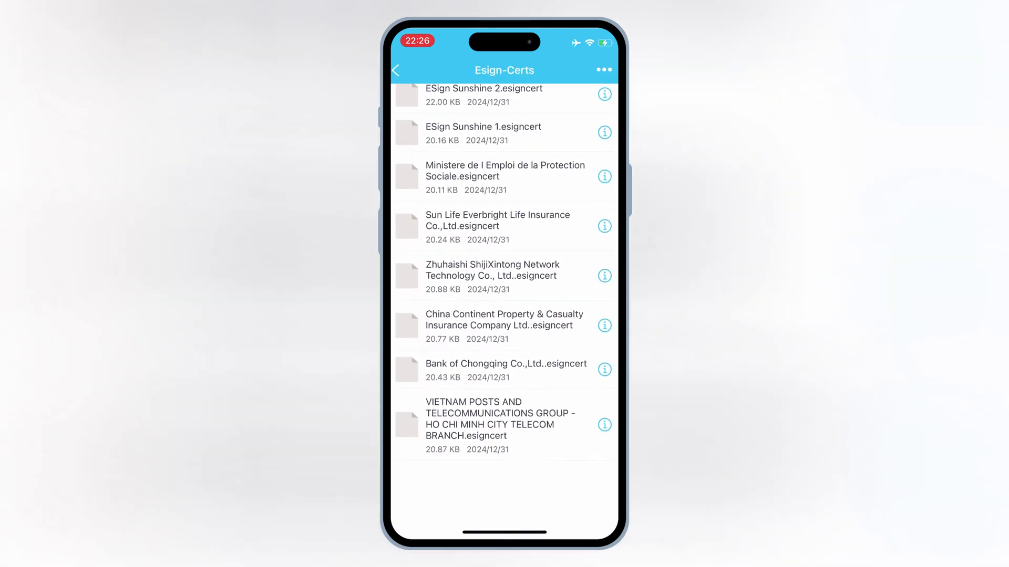
pyautogui.scroll(5, 504, 315)
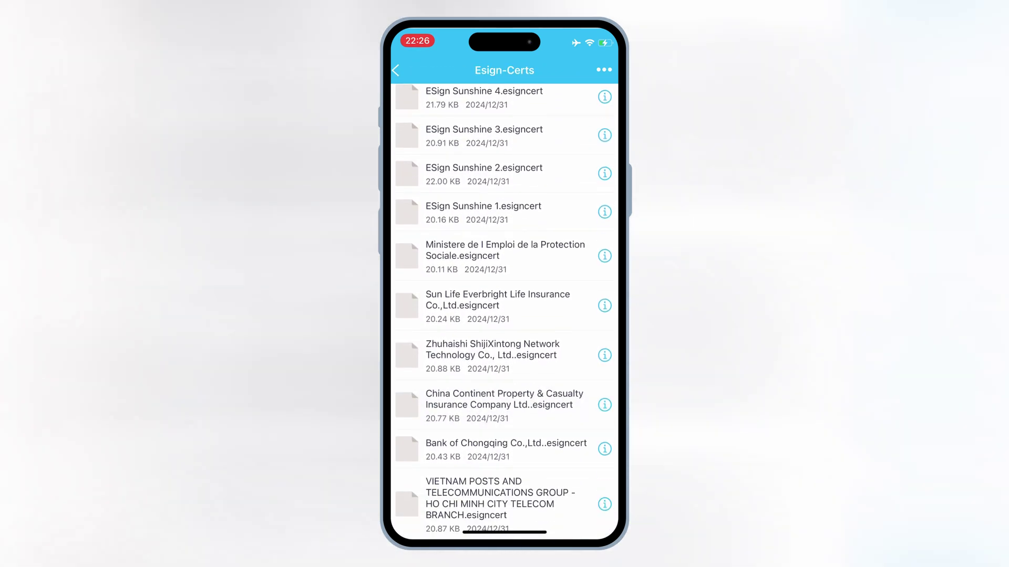
pyautogui.scroll(-1, 505, 315)
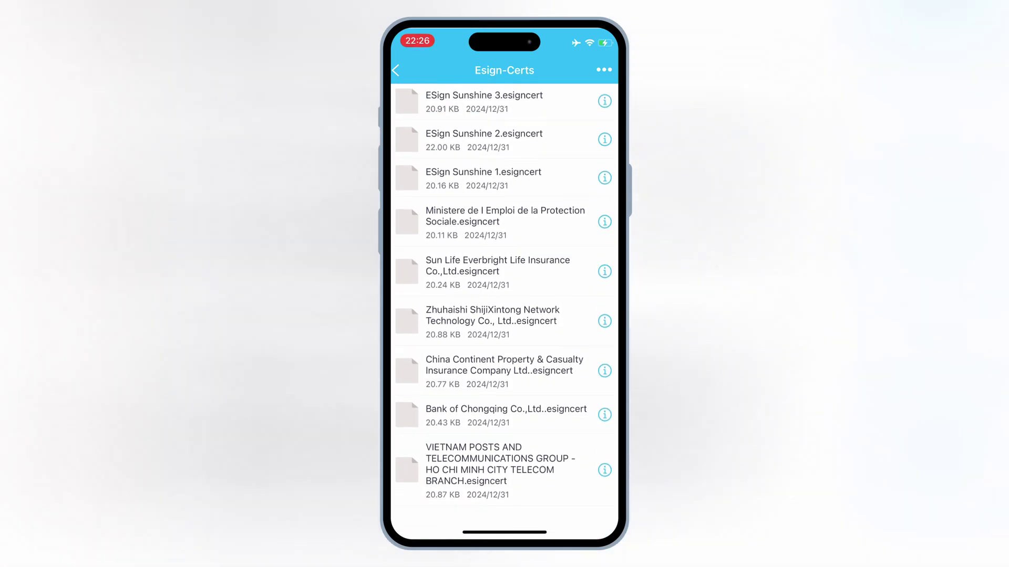
pyautogui.click(489, 475)
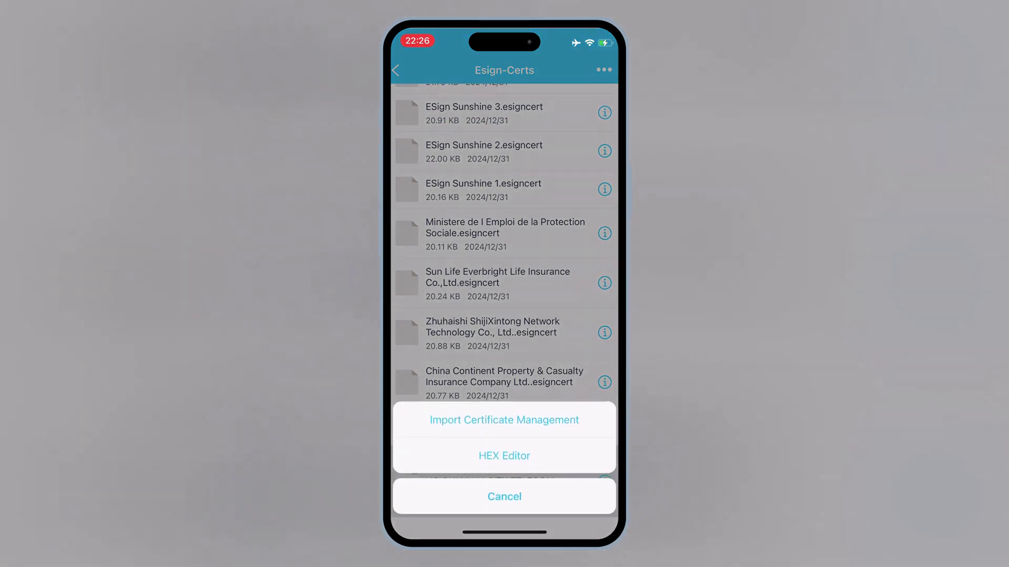
pyautogui.click(504, 417)
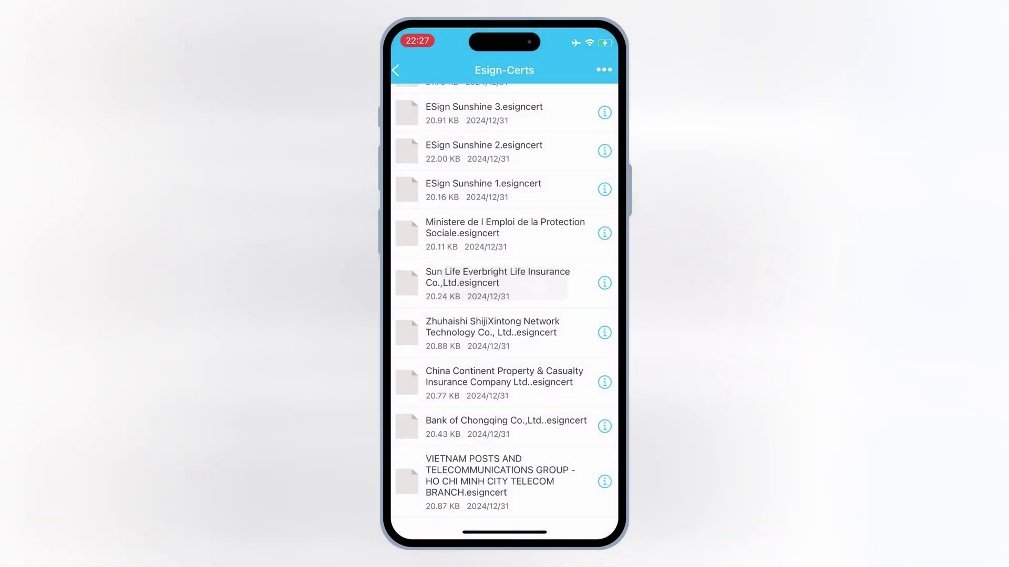
# Return to ESign's main file list via the home screen and bring up its actions.
pyautogui.click(395, 71)
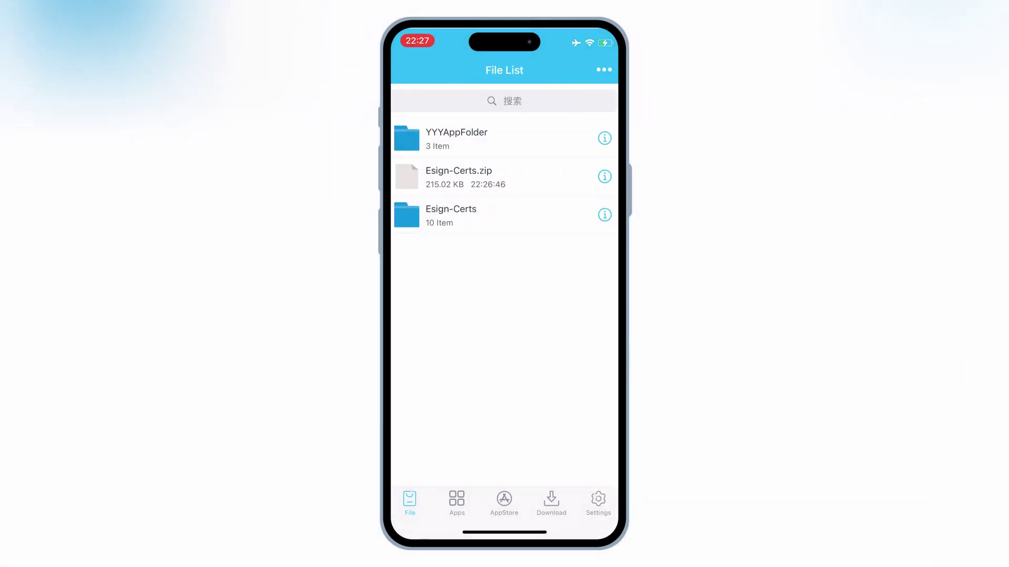
pyautogui.moveTo(504, 533); pyautogui.dragTo(505, 315)
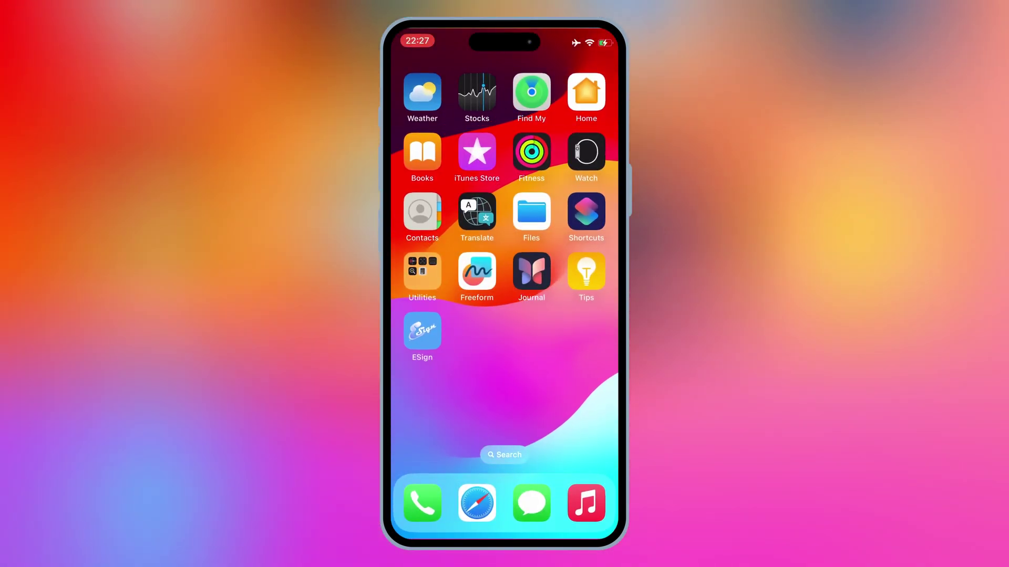
pyautogui.click(421, 331)
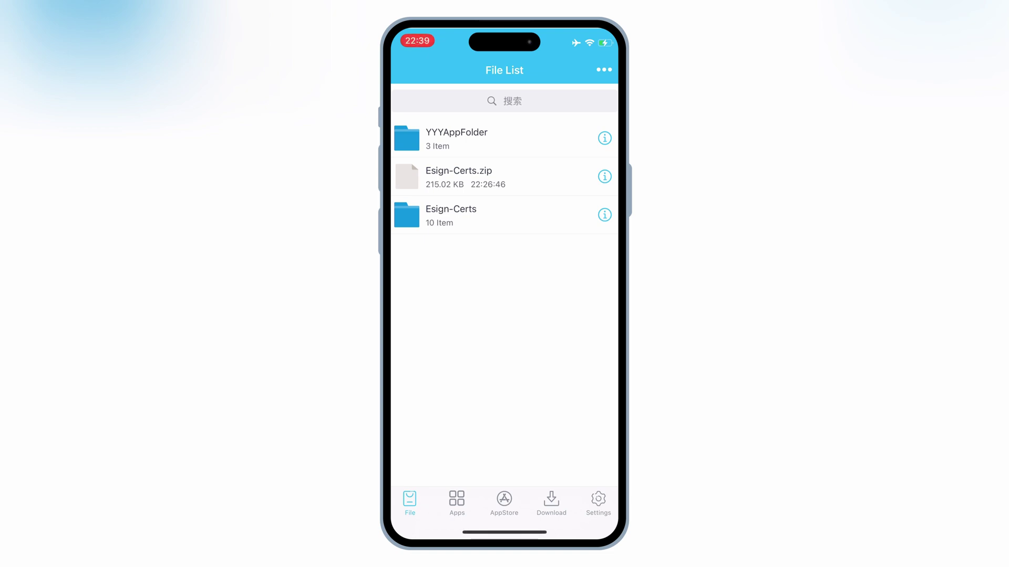
pyautogui.click(604, 70)
# Import AppleWare-2.0.0.ipa from Downloads into ESign, dismissing the App Library prompt.
pyautogui.click(567, 135)
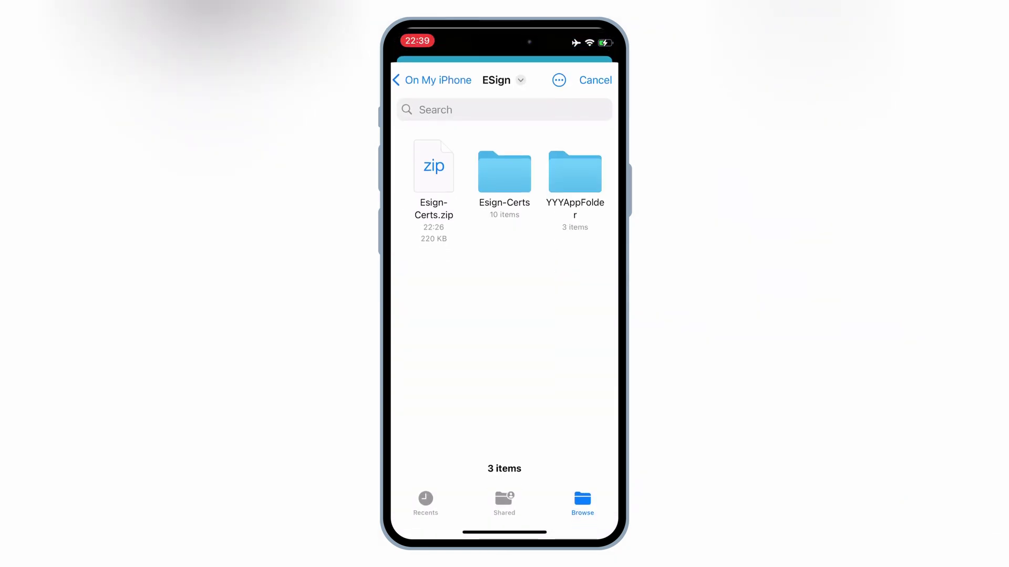
pyautogui.click(434, 79)
pyautogui.click(430, 171)
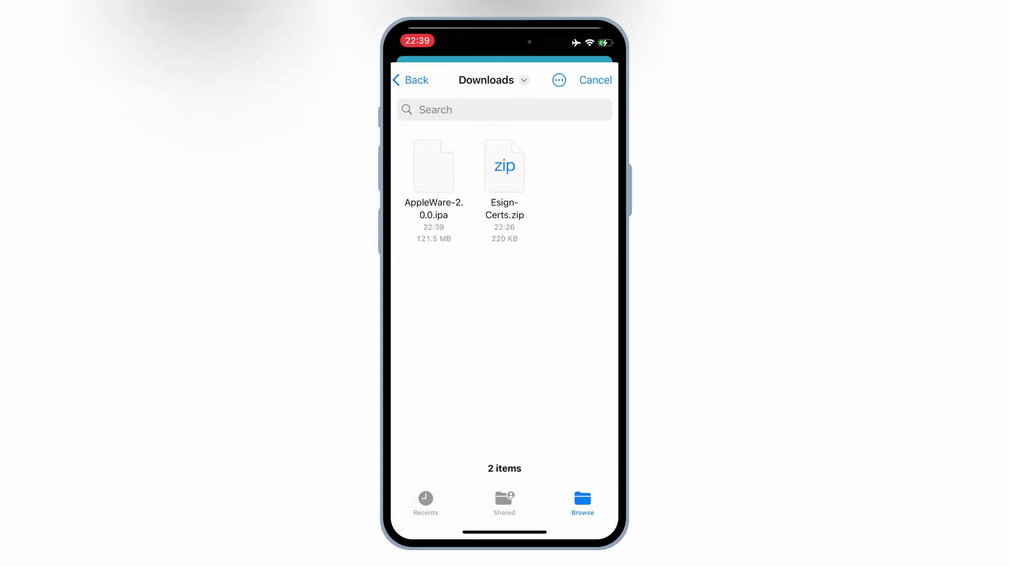
pyautogui.click(433, 172)
pyautogui.click(547, 316)
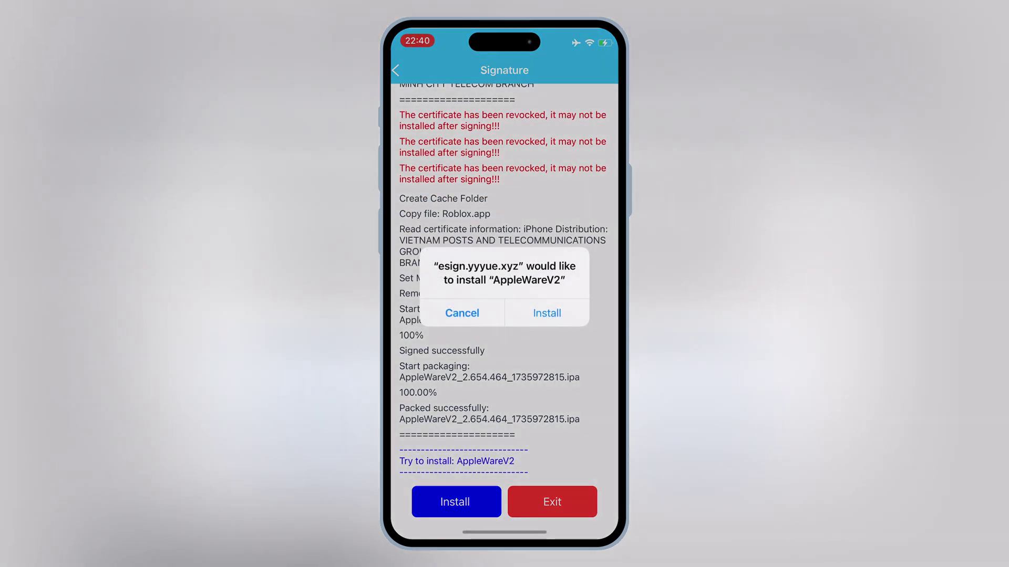
# Confirm installing the newly signed AppleWare app on the iPhone.
pyautogui.click(545, 313)
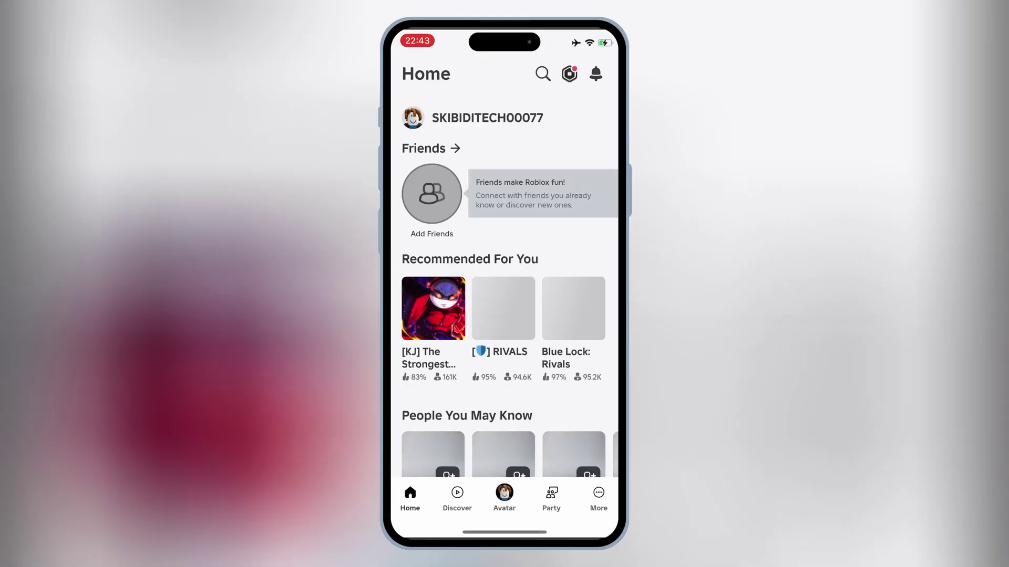
pyautogui.scroll(-3, 504, 300)
pyautogui.scroll(-3, 504, 300)
pyautogui.scroll(-3, 504, 300)
pyautogui.scroll(5, 504, 300)
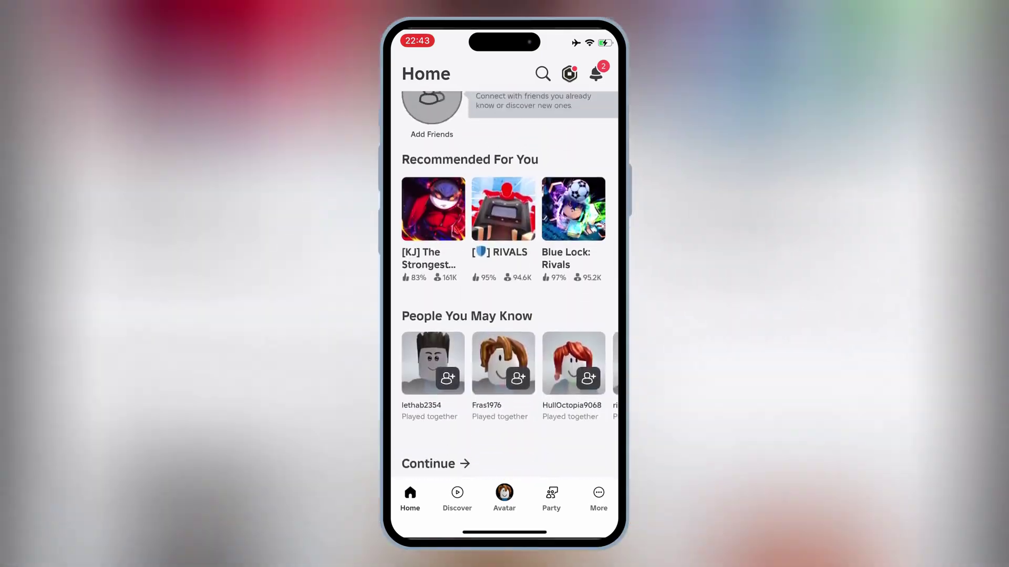
pyautogui.scroll(3, 504, 300)
pyautogui.scroll(-3, 505, 300)
# Launch Blox Fruits from the Roblox Home feed and join a server.
pyautogui.click(434, 371)
pyautogui.click(529, 483)
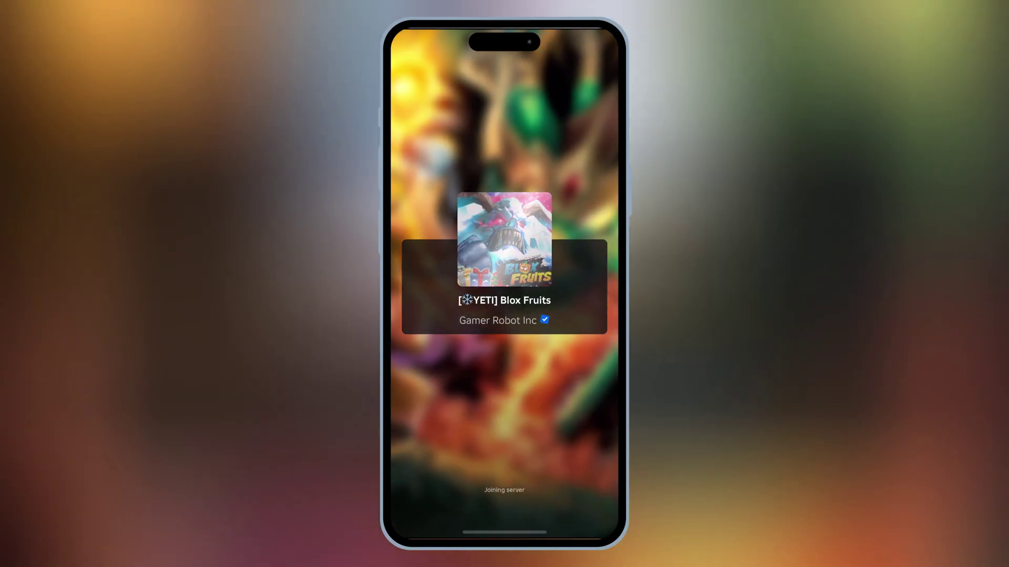